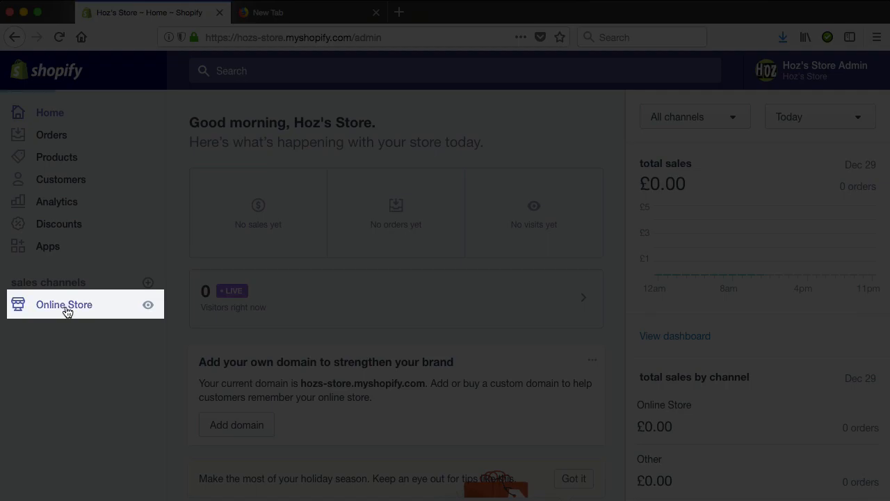
- Start a new blog post in the online store's blog section
{"action": "left_click", "coordinate": [65, 308]}
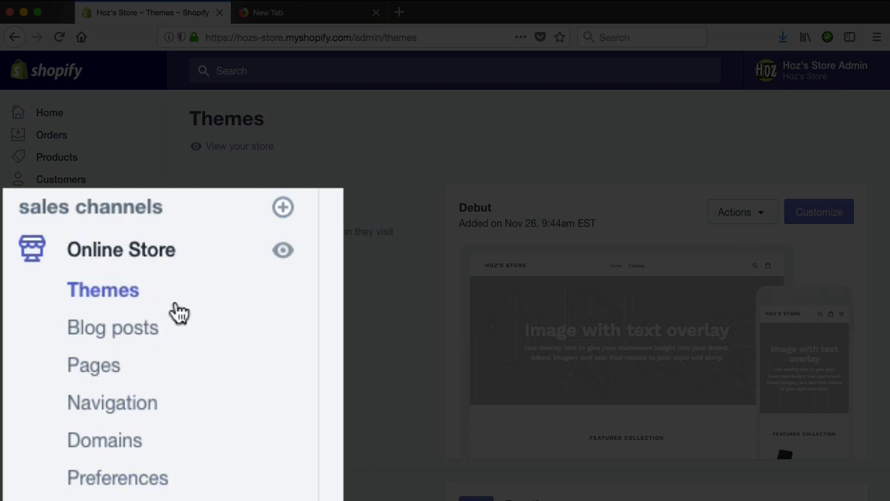
{"action": "left_click", "coordinate": [131, 334]}
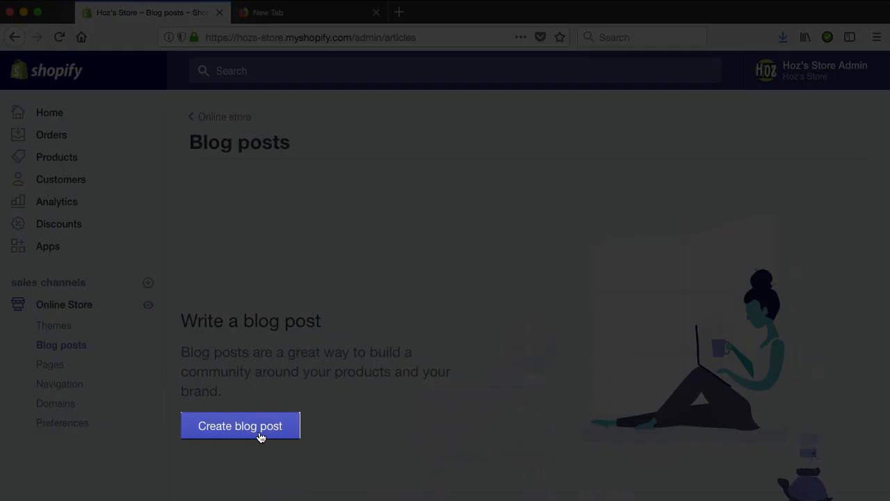
{"action": "left_click", "coordinate": [261, 437]}
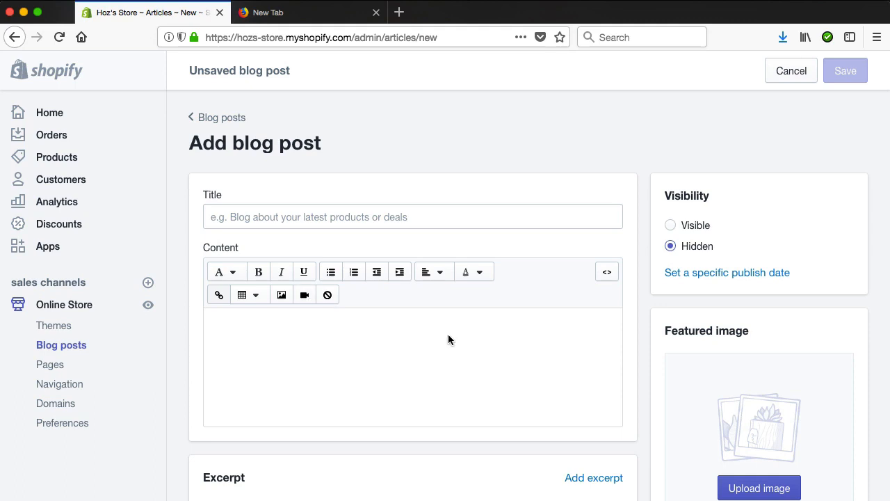
- Title the blog post "My First Blog Post"
{"action": "left_click", "coordinate": [353, 214]}
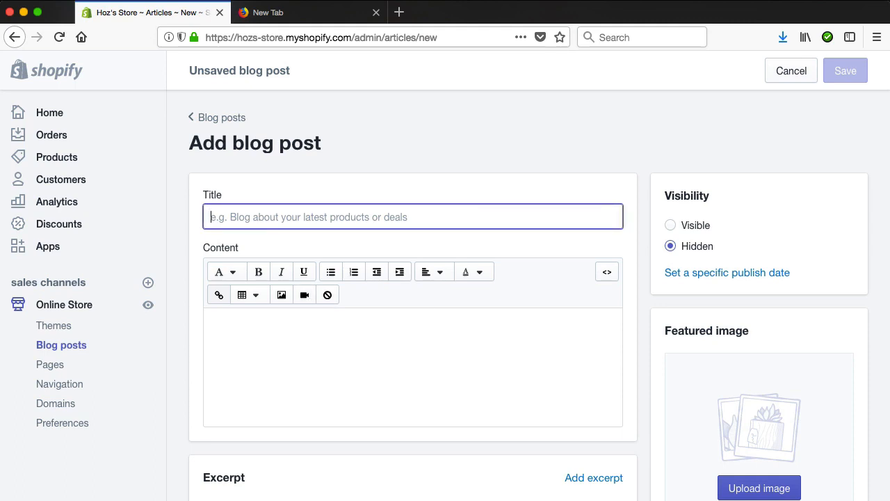
{"action": "type", "text": "My First Blog POst"}
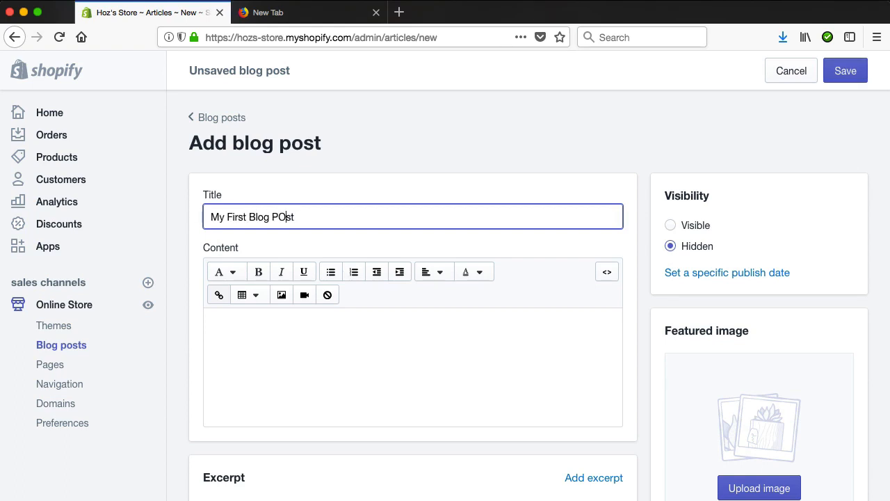
{"action": "key", "text": "shift+Left"}
{"action": "type", "text": "o"}
- Write a first content paragraph repeating "This is my first blog post" six times, ending with a full stop
{"action": "left_click", "coordinate": [402, 380]}
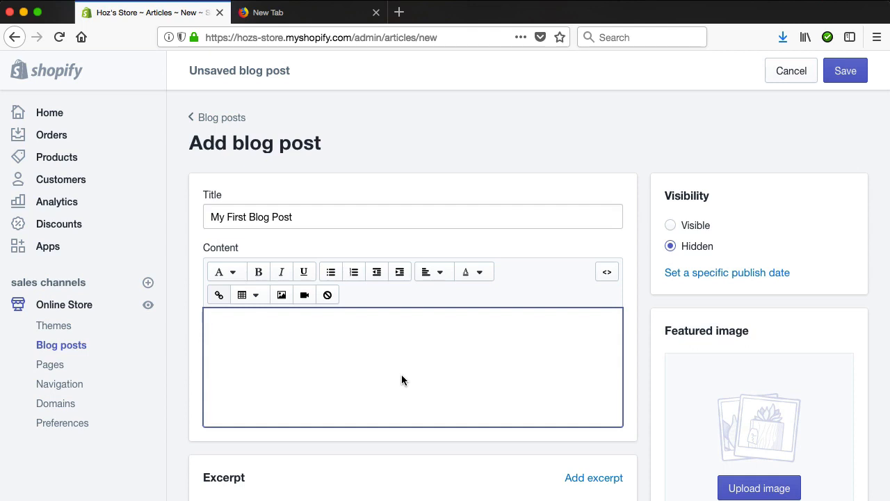
{"action": "type", "text": "This is my first"}
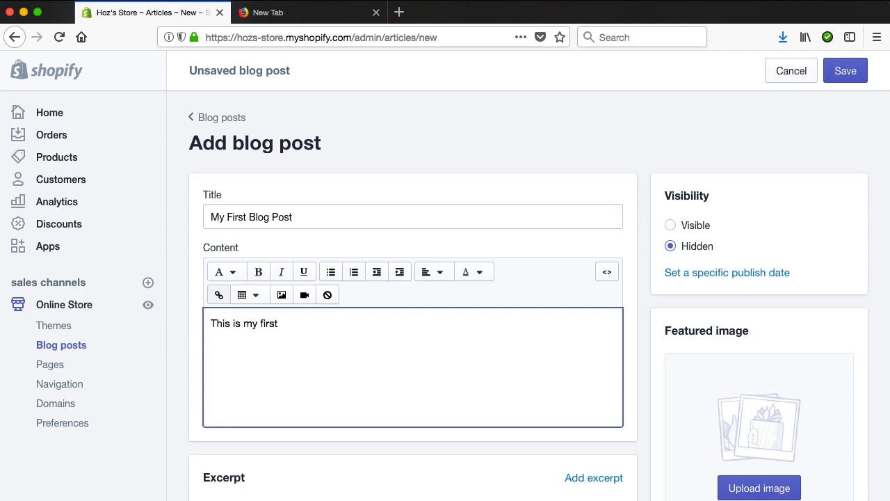
{"action": "type", "text": " blog post"}
{"action": "key", "text": "super+a"}
{"action": "key", "text": "super+c"}
{"action": "left_click", "coordinate": [220, 295]}
{"action": "key", "text": "super+v"}
{"action": "key", "text": "super+v"}
{"action": "key", "text": "super+v"}
{"action": "key", "text": "super+v"}
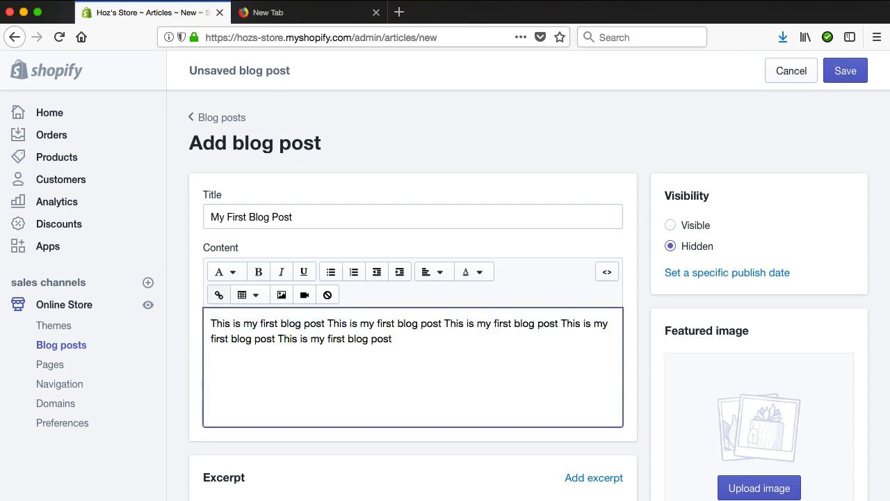
{"action": "key", "text": "super+v"}
{"action": "key", "text": "BackSpace"}
{"action": "type", "text": "."}
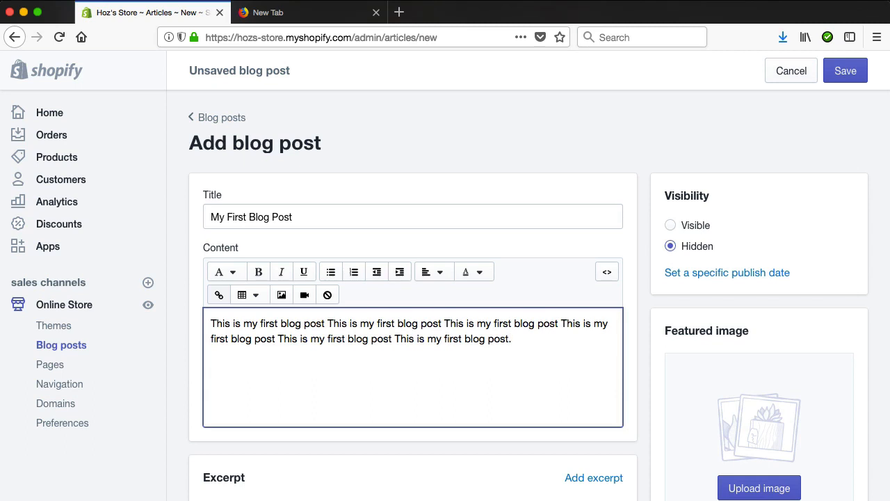
- Add a second content paragraph repeating "This is my first blog post" 17 times, ending with a full stop
{"action": "key", "text": "Return"}
{"action": "key", "text": "super+v"}
{"action": "key", "text": "super+v"}
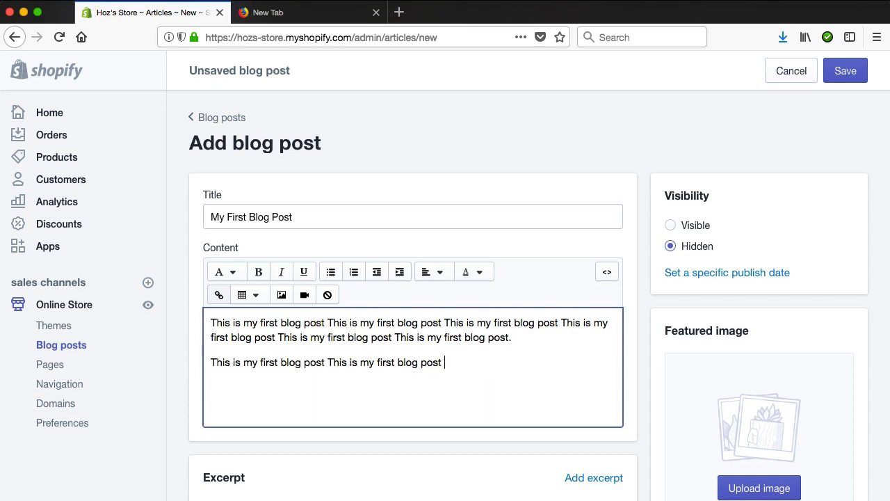
{"action": "key", "text": "super+v"}
{"action": "key", "text": "super+v"}
{"action": "key", "text": "super+v"}
{"action": "key", "text": "super+v"}
{"action": "key", "text": "super+v"}
{"action": "key", "text": "super+v"}
{"action": "key", "text": "super+v"}
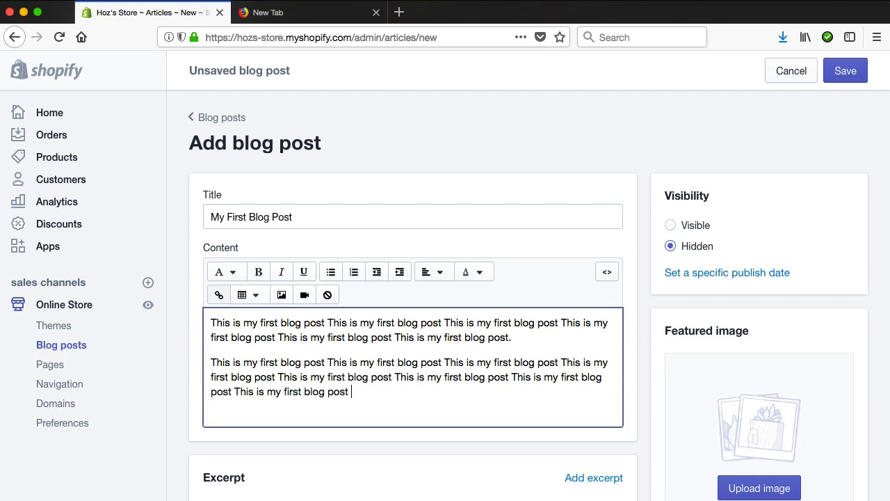
{"action": "key", "text": "super+v"}
{"action": "key", "text": "super+v"}
{"action": "key", "text": "super+v"}
{"action": "key", "text": "super+v"}
{"action": "key", "text": "super+v"}
{"action": "key", "text": "super+v"}
{"action": "key", "text": "super+v"}
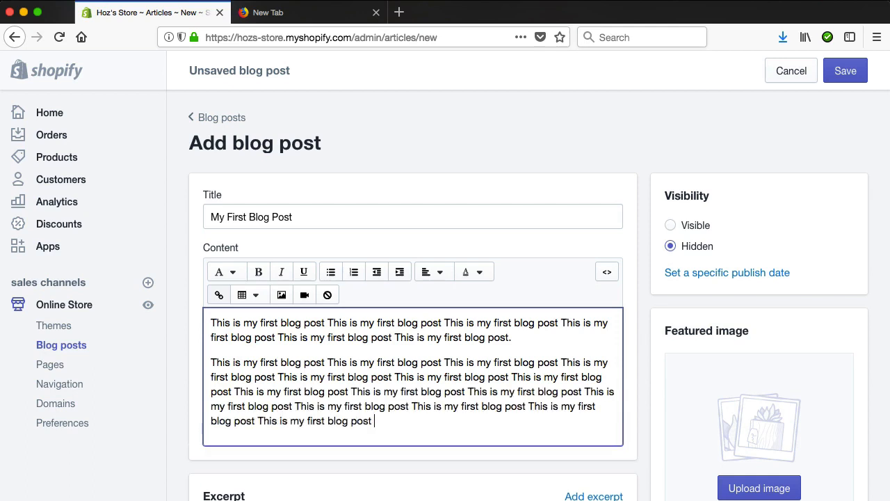
{"action": "key", "text": "super+v"}
{"action": "key", "text": "super+v"}
{"action": "key", "text": "Return"}
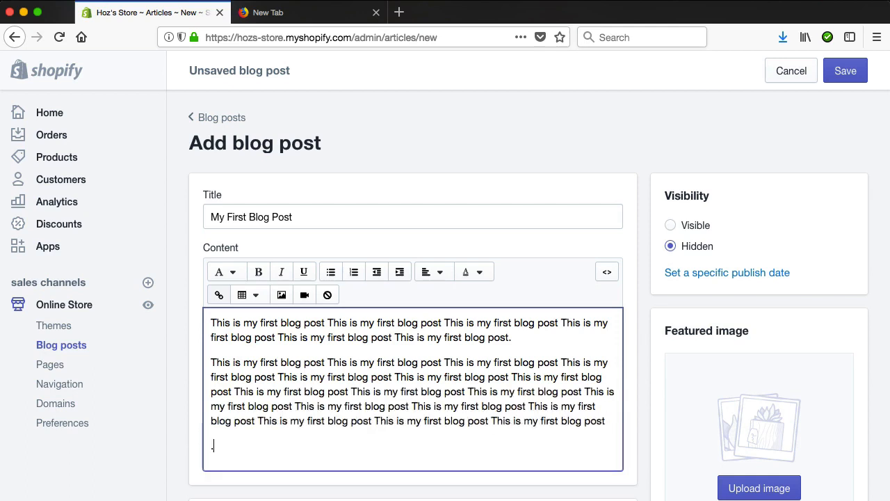
{"action": "key", "text": "BackSpace"}
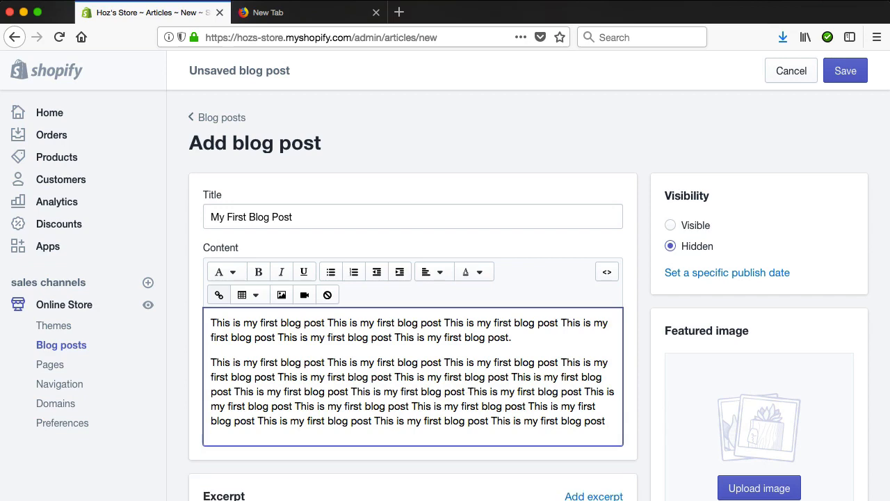
{"action": "key", "text": "BackSpace"}
{"action": "type", "text": "."}
- Make the second "This is my first blog post" in the first paragraph bold
{"action": "scroll", "coordinate": [466, 422], "scroll_direction": "down", "scroll_amount": 5}
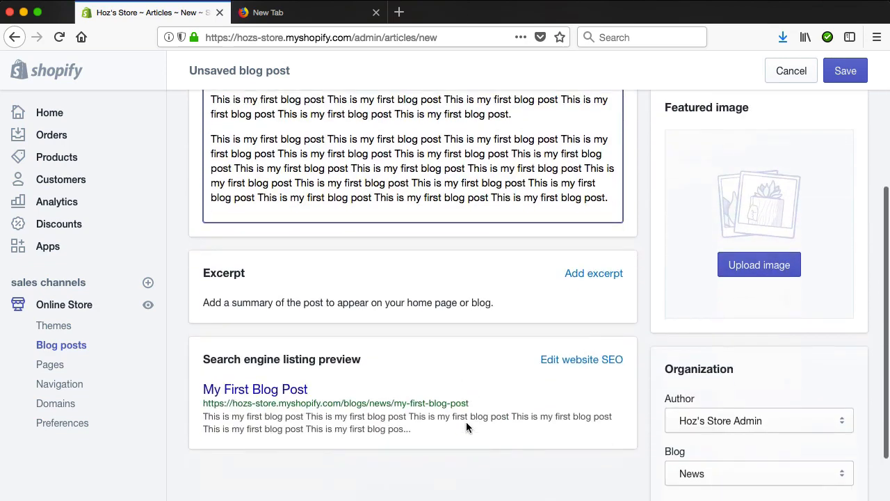
{"action": "scroll", "coordinate": [466, 422], "scroll_direction": "up", "scroll_amount": 5}
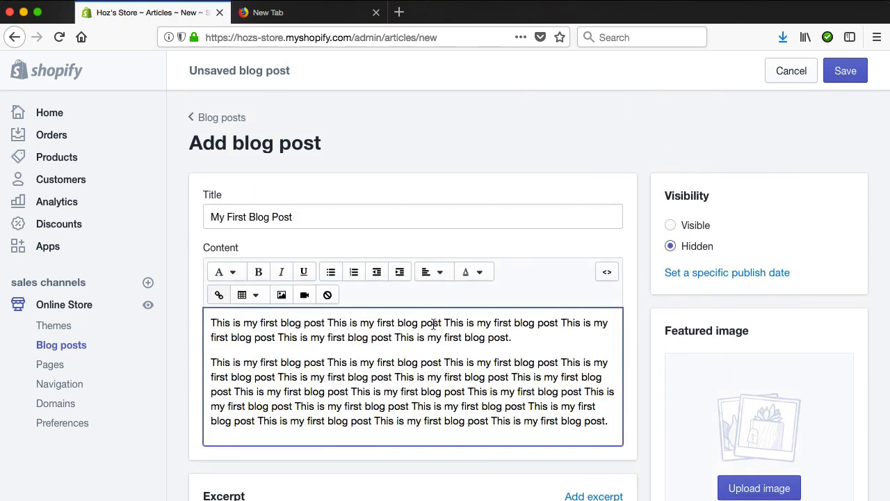
{"action": "left_click_drag", "start_coordinate": [443, 323], "coordinate": [328, 323]}
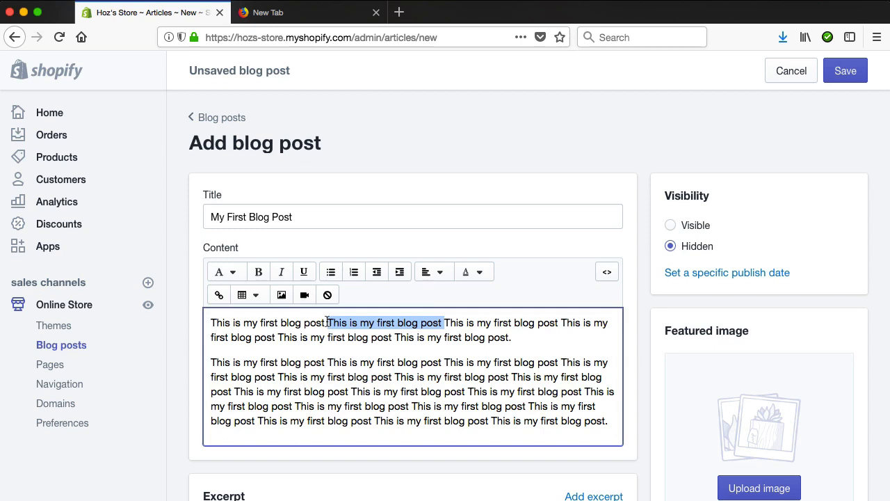
{"action": "left_click", "coordinate": [258, 276]}
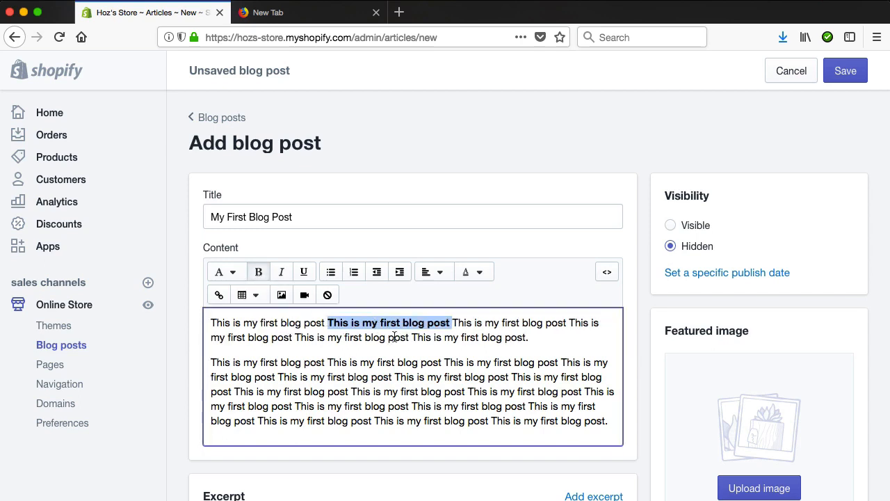
{"action": "double_click", "coordinate": [373, 339]}
{"action": "left_click", "coordinate": [432, 337]}
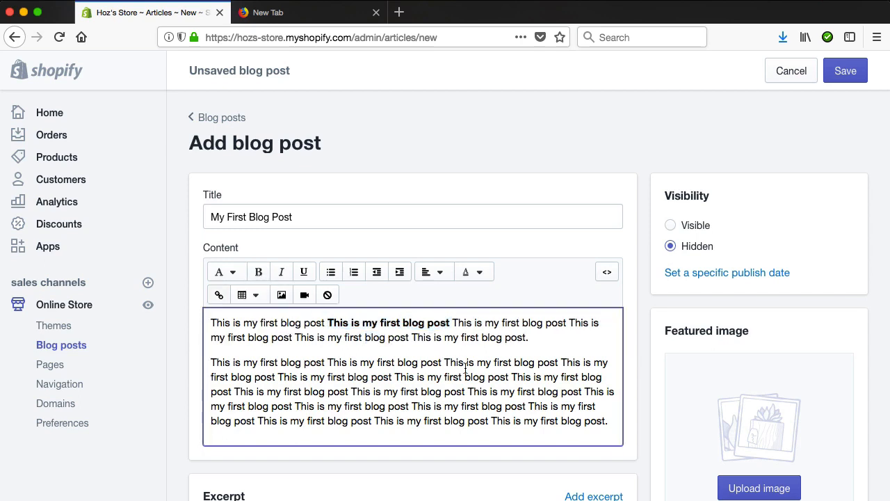
- Italicize the passage "log post This is my first blog post This is" in the second paragraph's first line
{"action": "left_click_drag", "start_coordinate": [481, 362], "coordinate": [286, 363]}
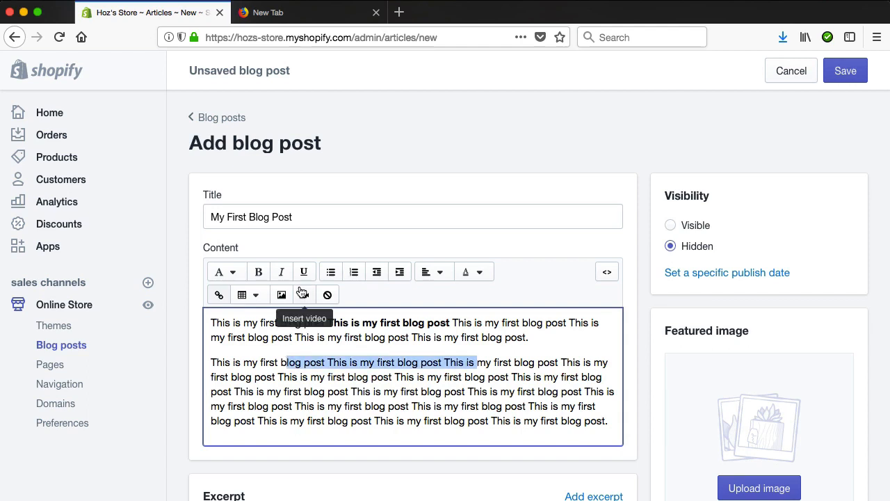
{"action": "left_click", "coordinate": [282, 275]}
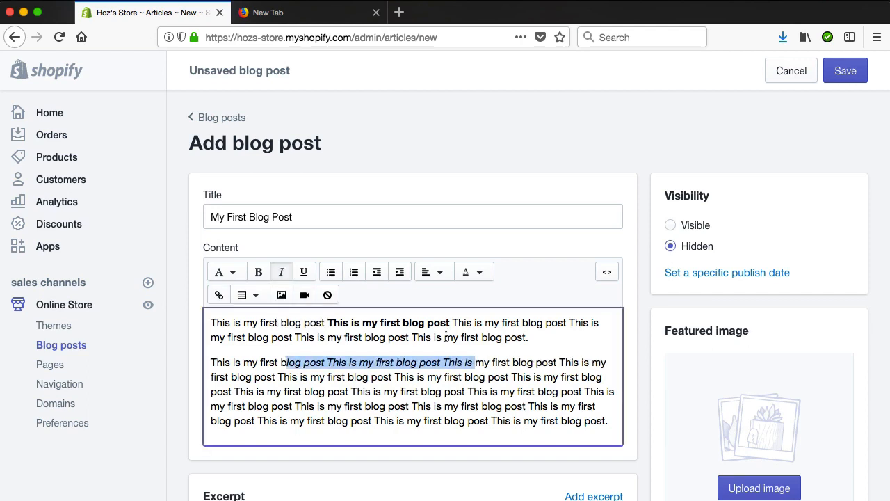
{"action": "left_click", "coordinate": [501, 346]}
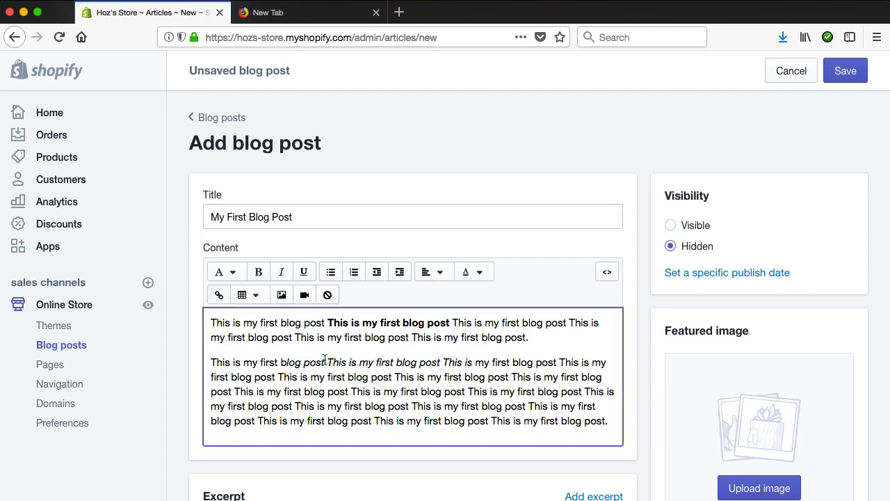
- Insert the line "The Headline" between the two paragraphs and format it as Heading 1
{"action": "left_click", "coordinate": [212, 363]}
{"action": "key", "text": "Return"}
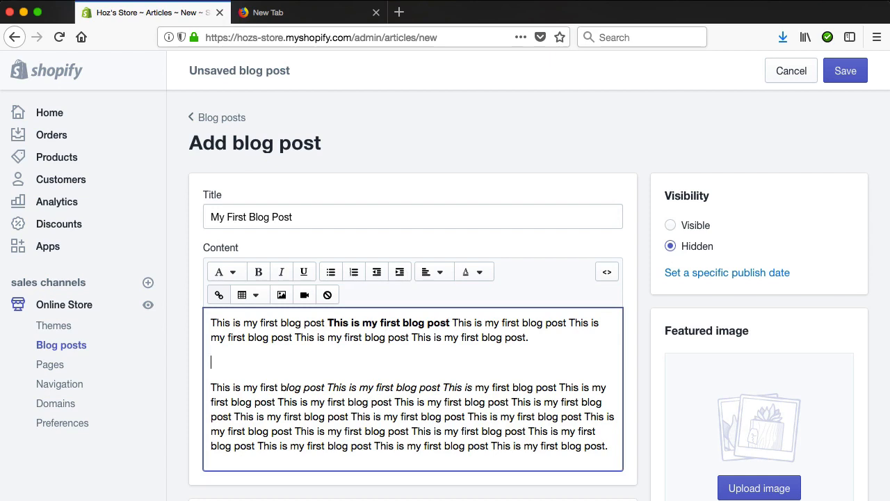
{"action": "type", "text": "The Headline"}
{"action": "key", "text": "shift+super+Left"}
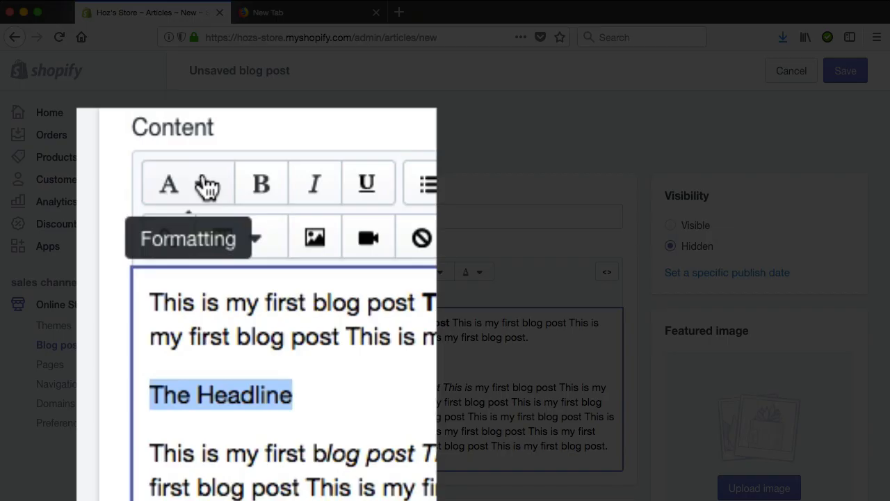
{"action": "left_click", "coordinate": [208, 186]}
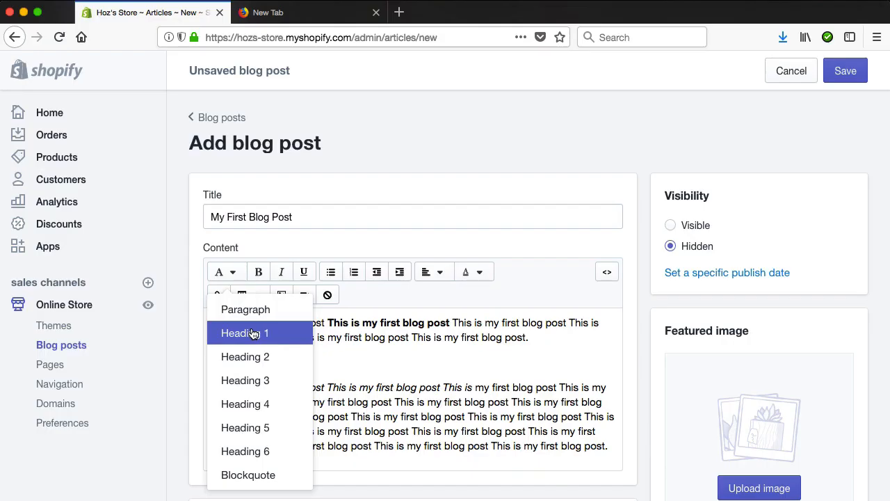
{"action": "left_click", "coordinate": [252, 332]}
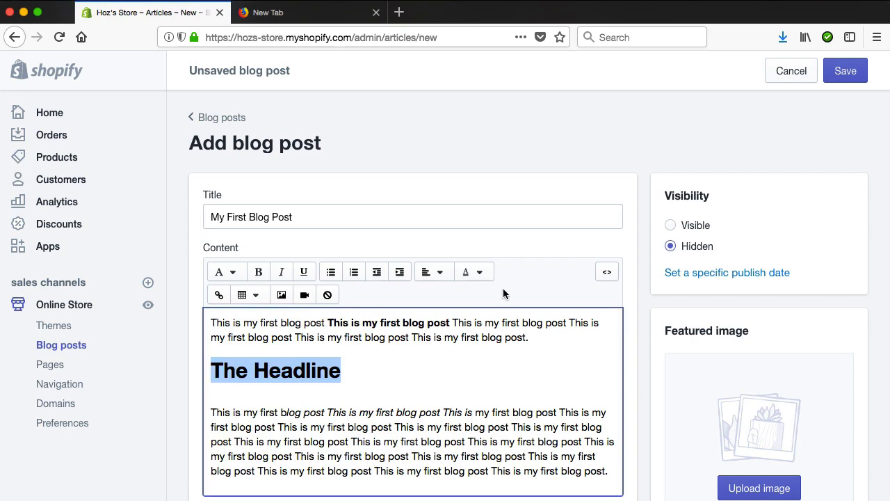
- Color "The Headline" red and place the cursor back in the content to deselect it
{"action": "left_click", "coordinate": [480, 273]}
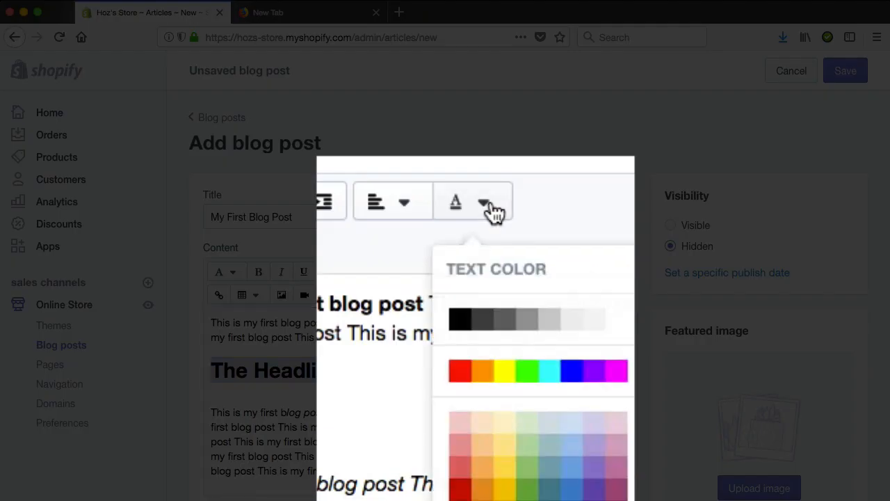
{"action": "left_click", "coordinate": [466, 356]}
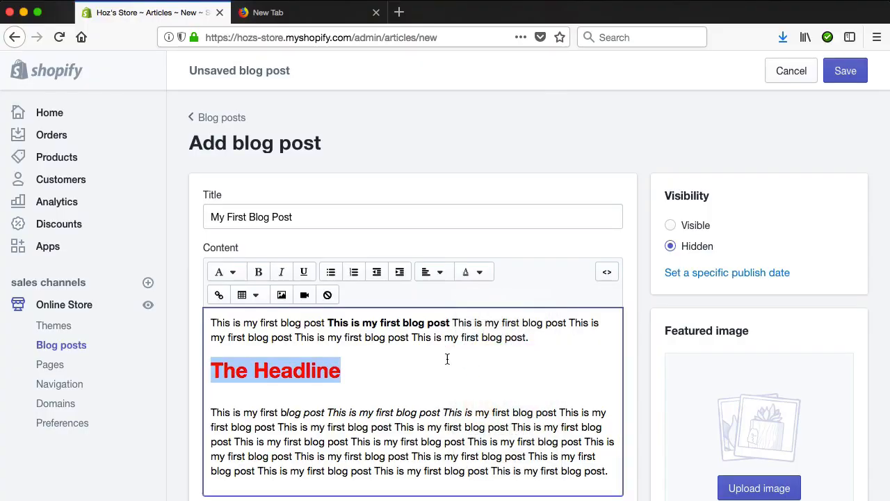
{"action": "scroll", "coordinate": [425, 387], "scroll_direction": "down", "scroll_amount": 1}
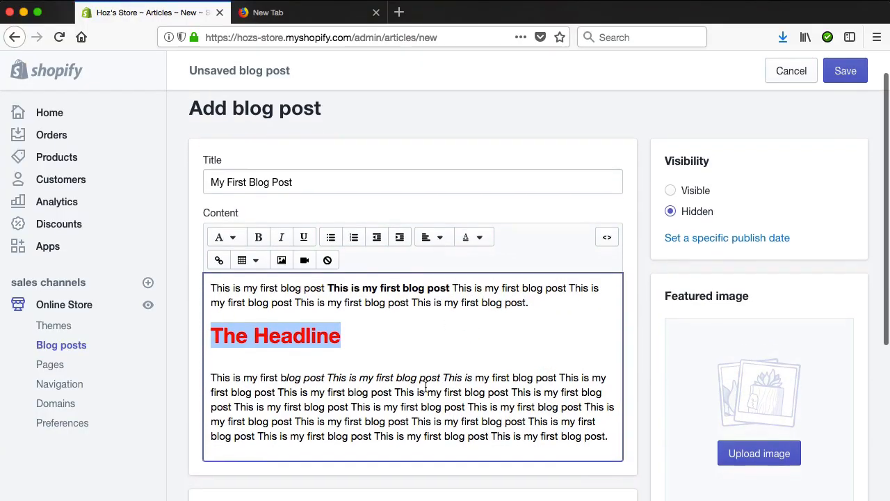
{"action": "scroll", "coordinate": [425, 387], "scroll_direction": "up", "scroll_amount": 1}
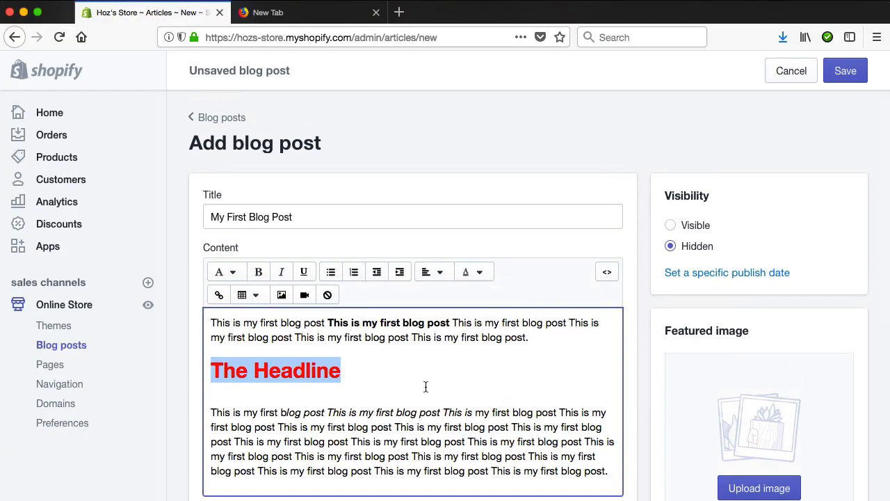
{"action": "left_click", "coordinate": [426, 387]}
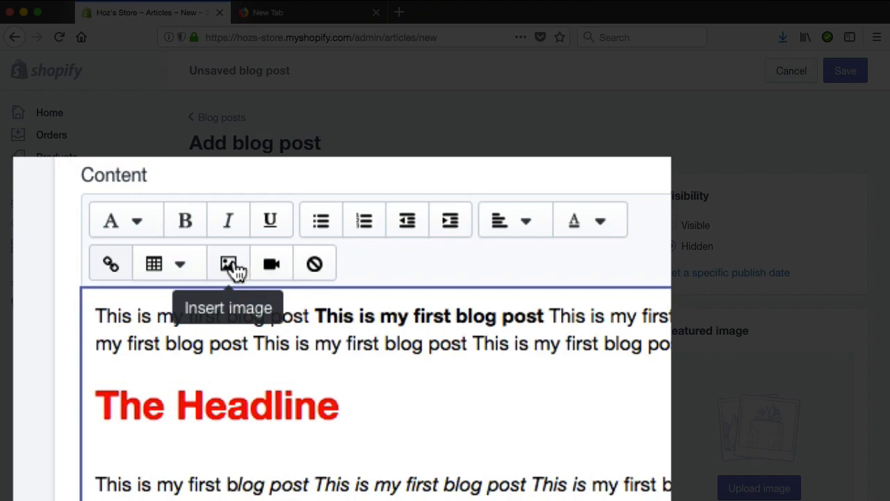
- Insert the brown phone case from the product images at Compact (160x160) size before the second paragraph
{"action": "left_click", "coordinate": [238, 270]}
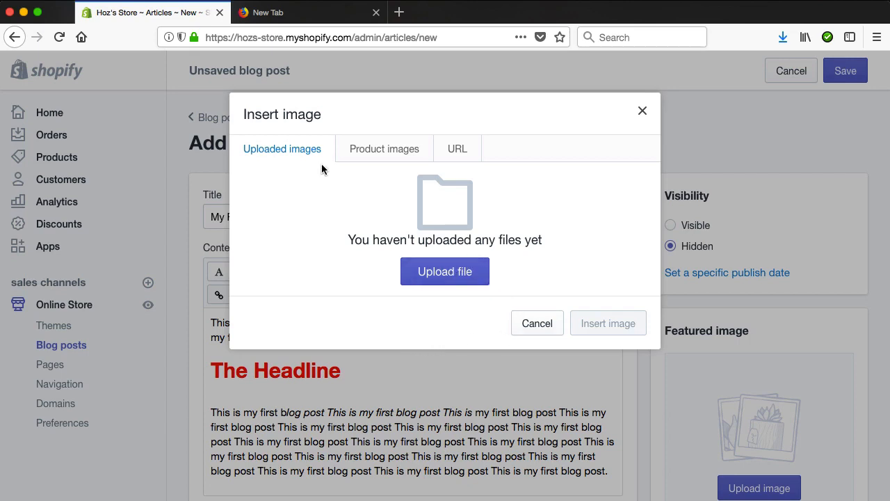
{"action": "left_click", "coordinate": [384, 149]}
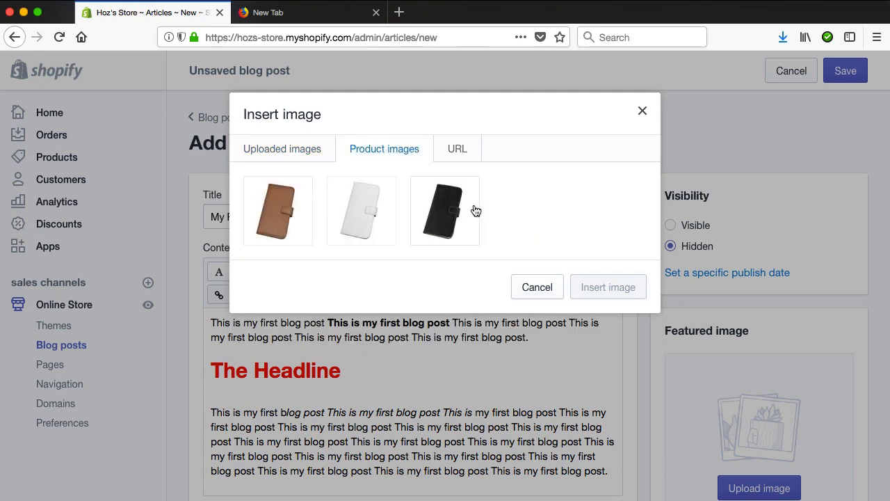
{"action": "left_click", "coordinate": [459, 151]}
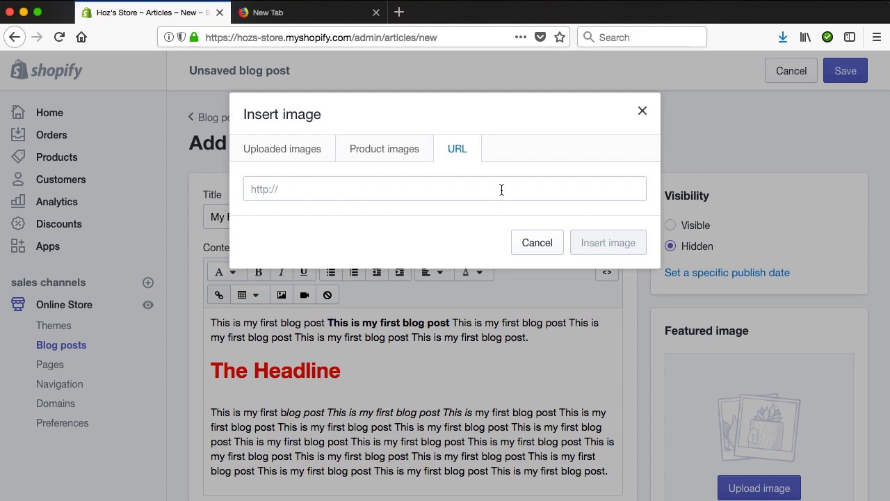
{"action": "left_click", "coordinate": [413, 156]}
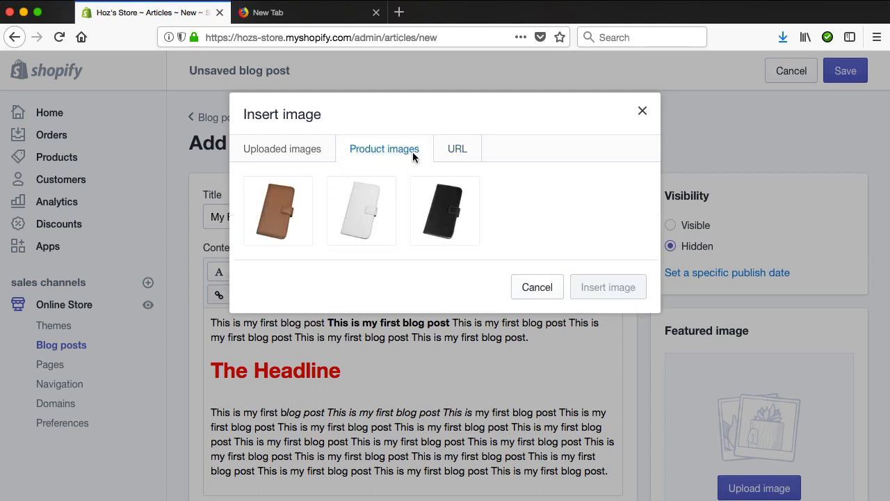
{"action": "left_click", "coordinate": [283, 203]}
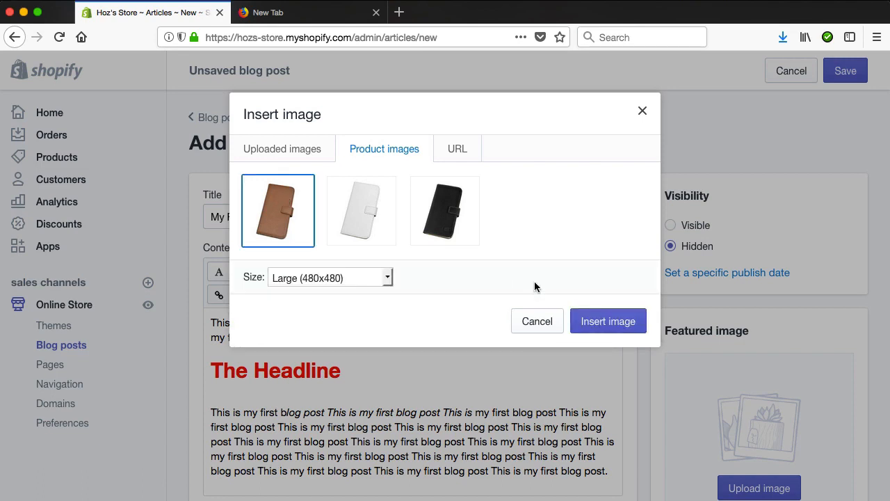
{"action": "left_click", "coordinate": [385, 277]}
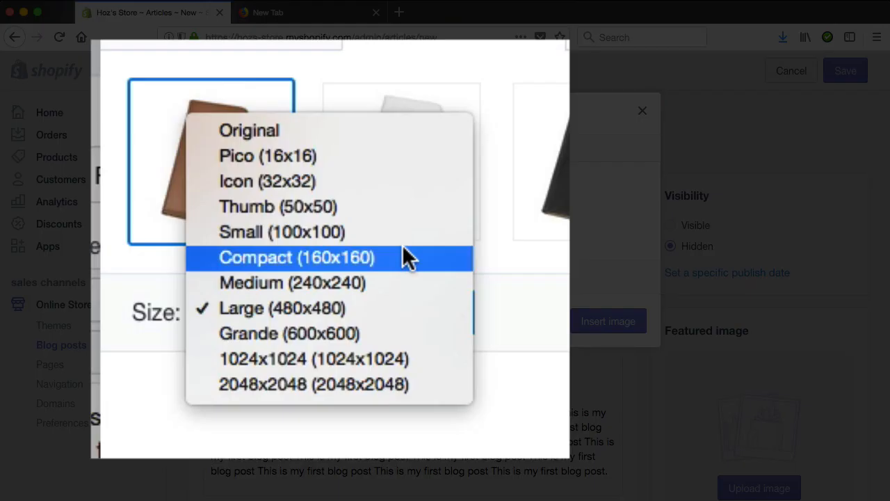
{"action": "left_click", "coordinate": [403, 246]}
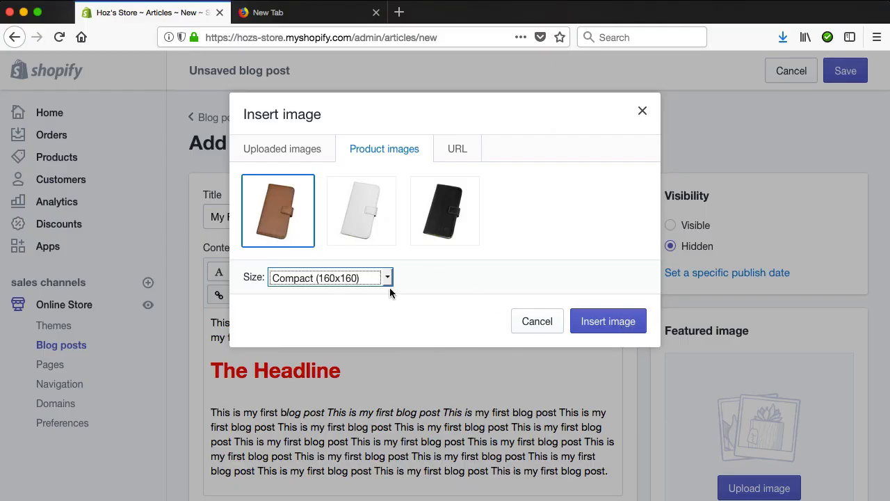
{"action": "left_click", "coordinate": [611, 323]}
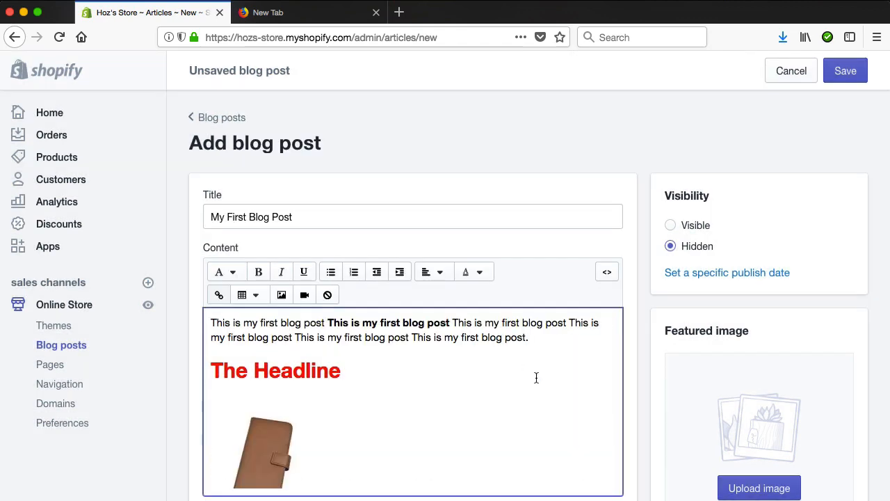
- Edit the inserted phone case image so that the text wraps around it
{"action": "scroll", "coordinate": [536, 377], "scroll_direction": "down", "scroll_amount": 5}
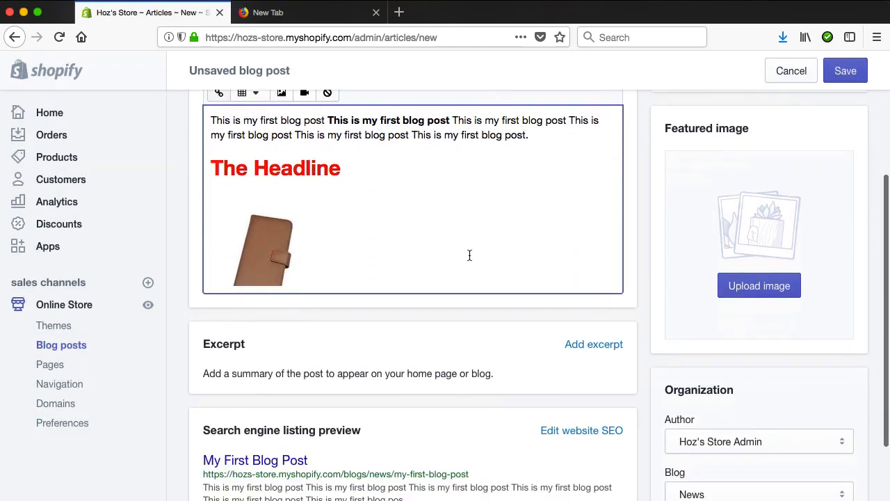
{"action": "type", "text": "This is my first blog post This is my first blog post This is my first blog post This is my first blog post This is my first blog post This is my first blog post This is my first blog post This is my first blog post This is my first blog post This is my first blog post This is my first blog post This is my first blog post This is my first blog post This is my first blog post This is my first blog post This is my first blog post This is my first blog post."}
{"action": "scroll", "coordinate": [418, 313], "scroll_direction": "up", "scroll_amount": 3}
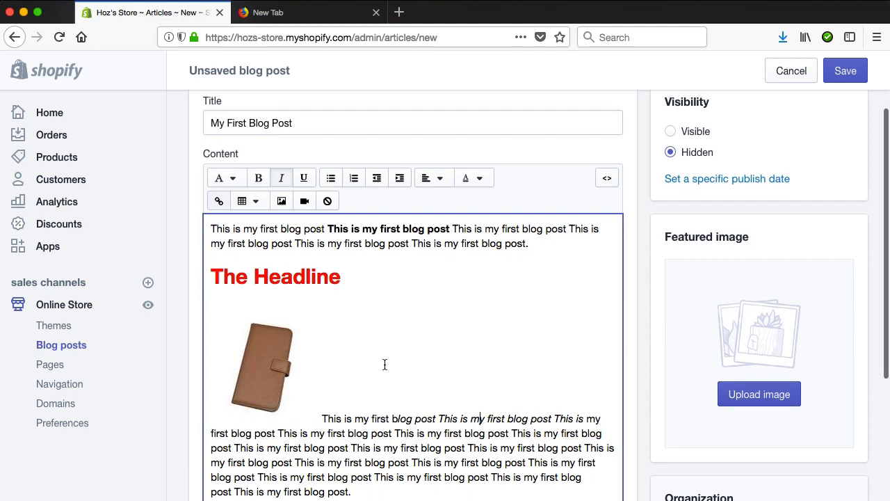
{"action": "scroll", "coordinate": [384, 365], "scroll_direction": "up", "scroll_amount": 1}
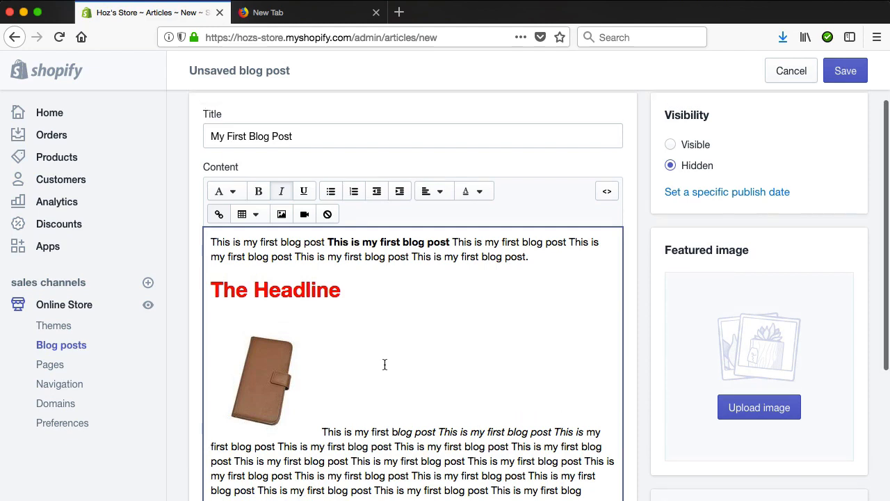
{"action": "left_click", "coordinate": [271, 370]}
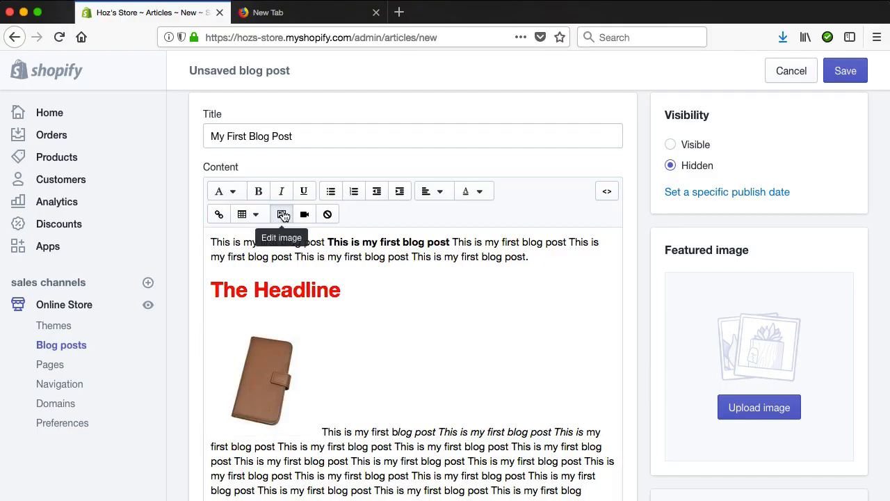
{"action": "left_click", "coordinate": [283, 215]}
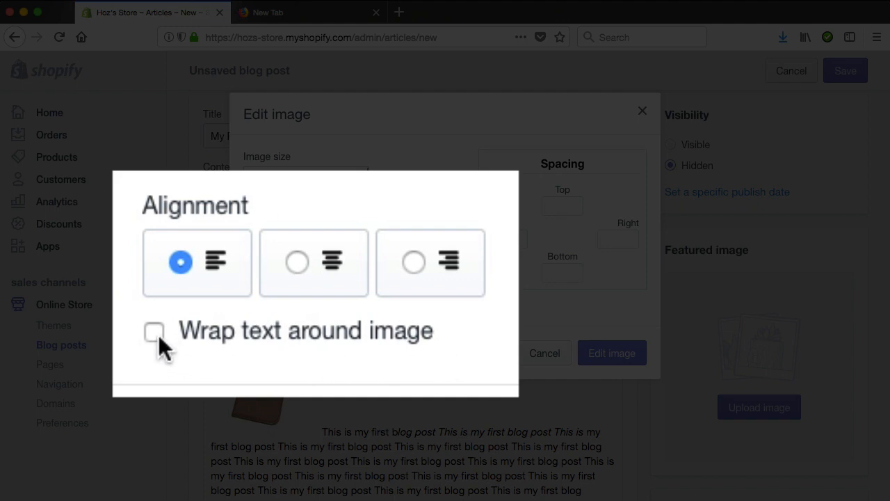
{"action": "left_click", "coordinate": [248, 303]}
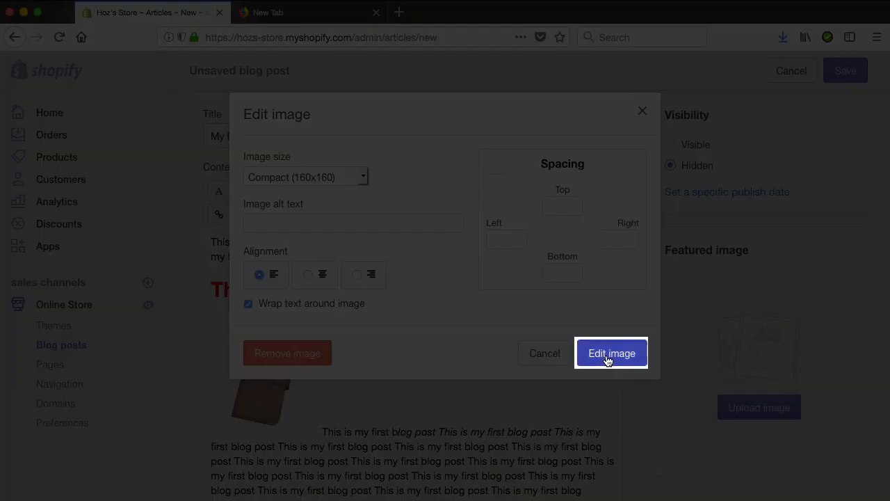
{"action": "left_click", "coordinate": [607, 356]}
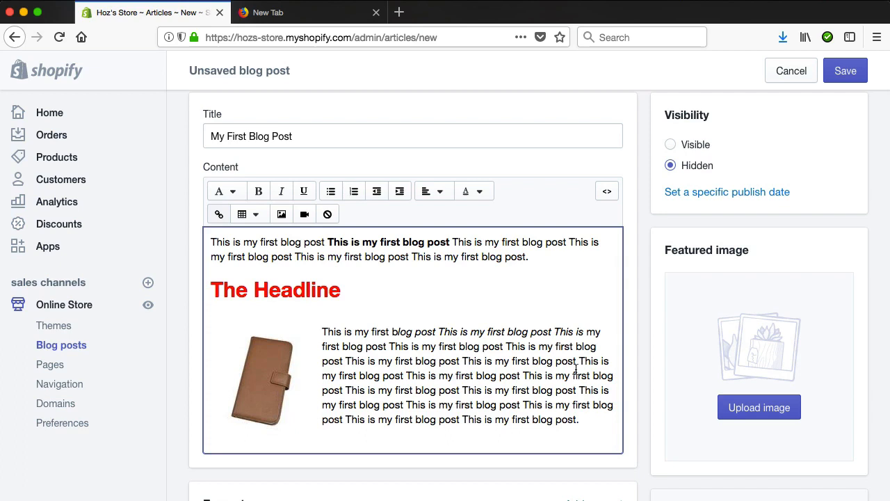
- Set the blog post's visibility to Visible and save the post
{"action": "scroll", "coordinate": [638, 381], "scroll_direction": "down", "scroll_amount": 1}
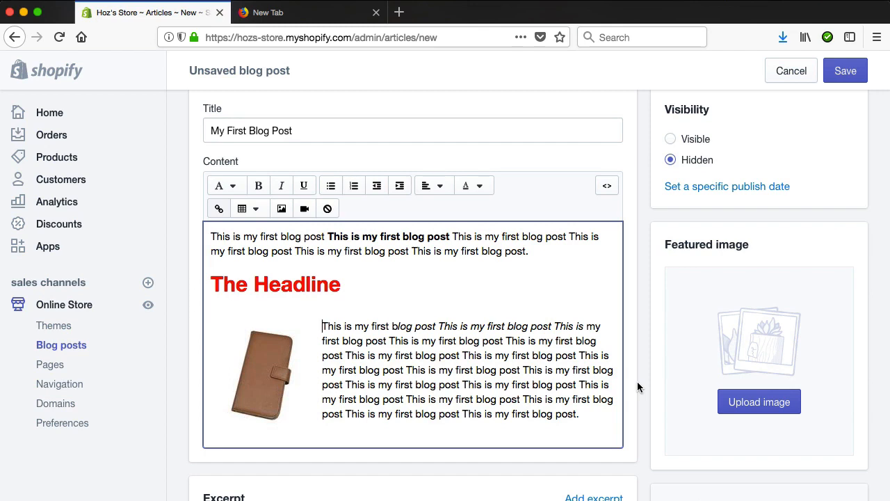
{"action": "scroll", "coordinate": [636, 380], "scroll_direction": "up", "scroll_amount": 5}
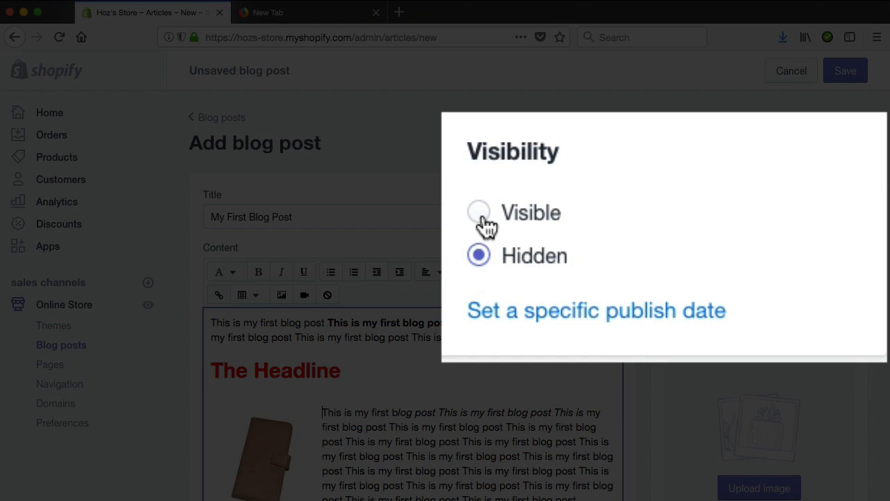
{"action": "left_click", "coordinate": [485, 219]}
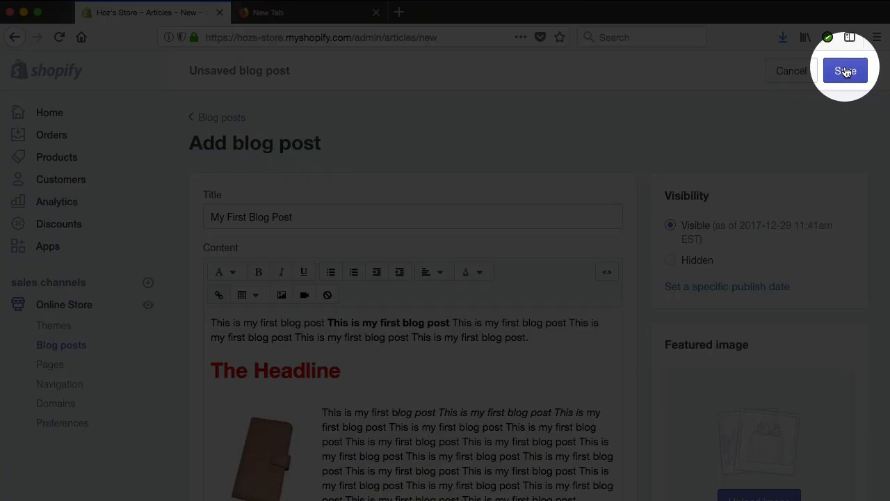
{"action": "left_click", "coordinate": [846, 72]}
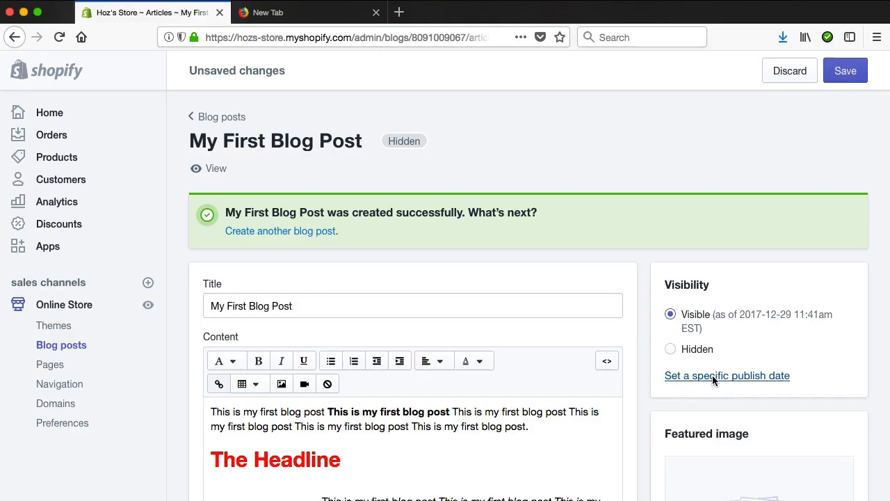
- Open the specific publish date settings and examine the calendar for scheduling the post
{"action": "left_click", "coordinate": [712, 375]}
{"action": "left_click", "coordinate": [720, 392]}
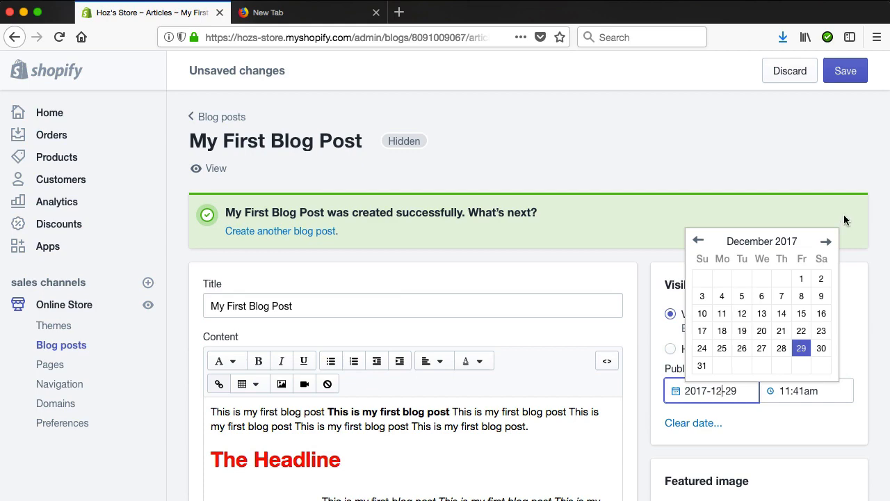
{"action": "left_click", "coordinate": [839, 143]}
{"action": "left_click", "coordinate": [640, 369]}
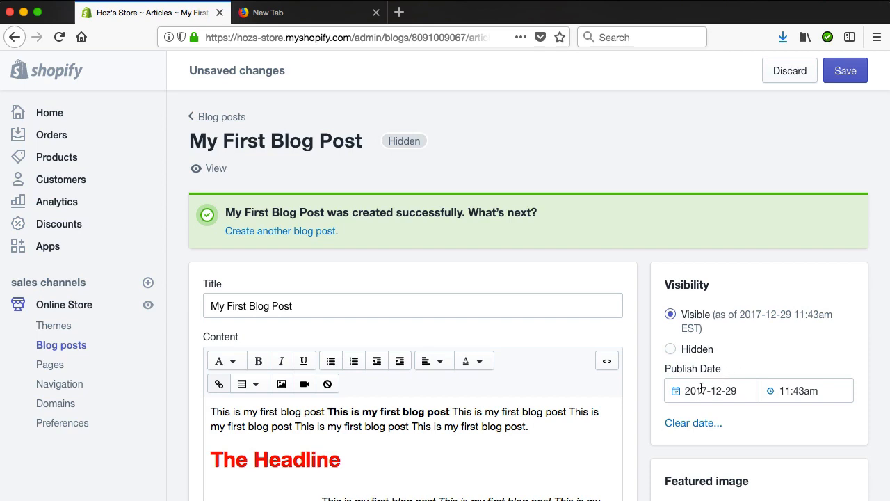
{"action": "left_click", "coordinate": [676, 390]}
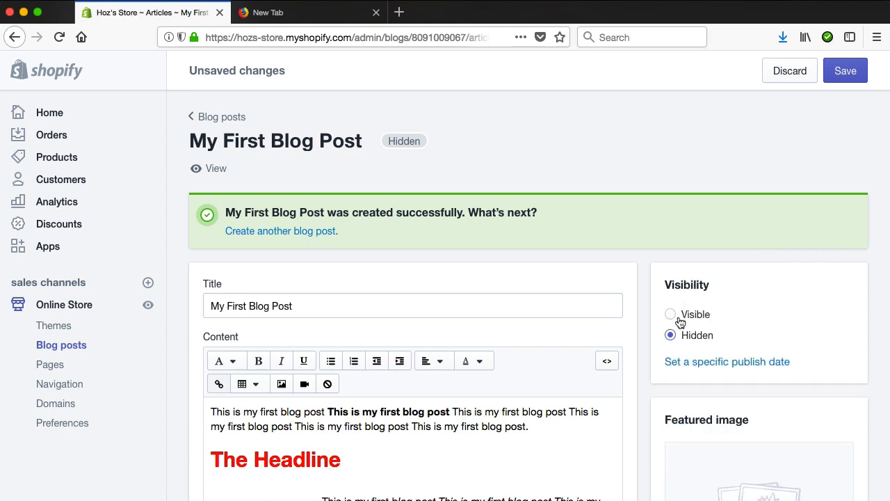
- Set the post to Visible without a specific publish date, save it and view it in the storefront
{"action": "left_click", "coordinate": [679, 320]}
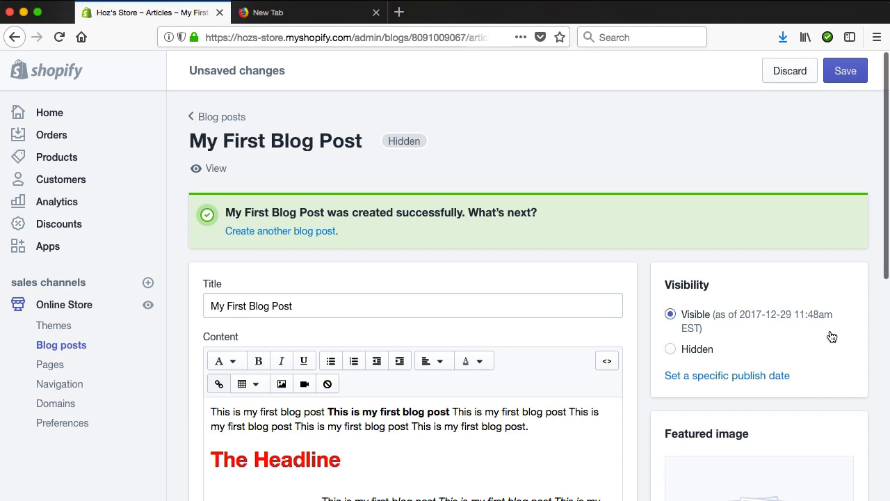
{"action": "left_click", "coordinate": [847, 73]}
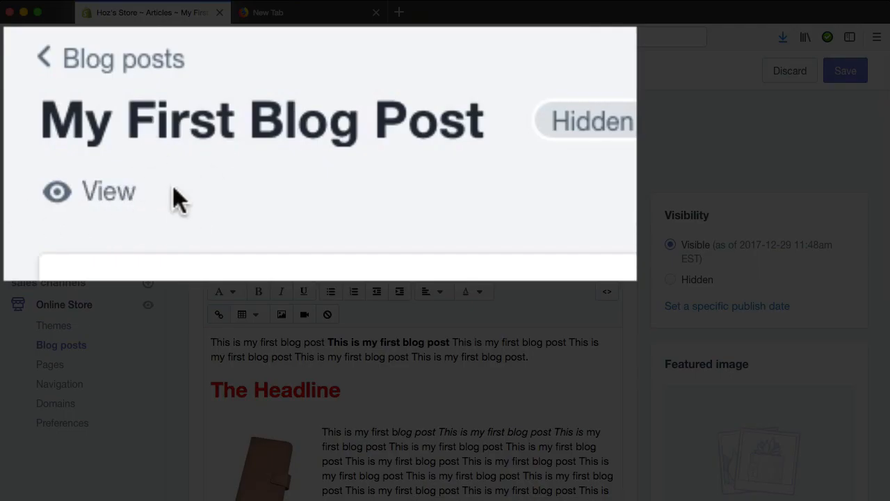
{"action": "left_click", "coordinate": [214, 170]}
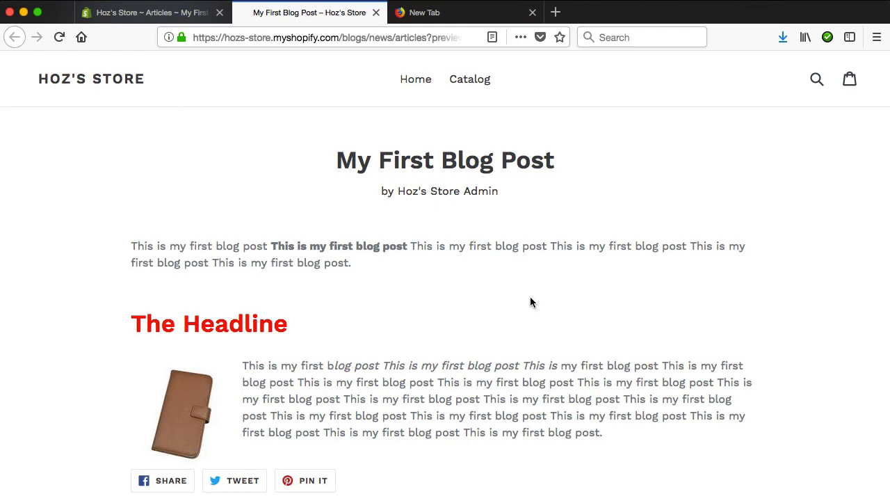
- Return to the Shopify admin, leave the post's page without saving and reopen "My First Blog Post" from the blog posts list
{"action": "left_click", "coordinate": [157, 12]}
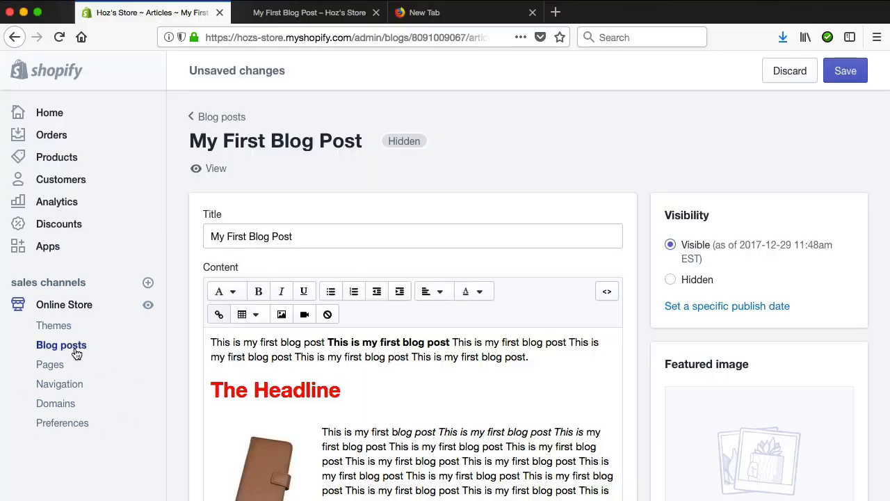
{"action": "left_click", "coordinate": [75, 348]}
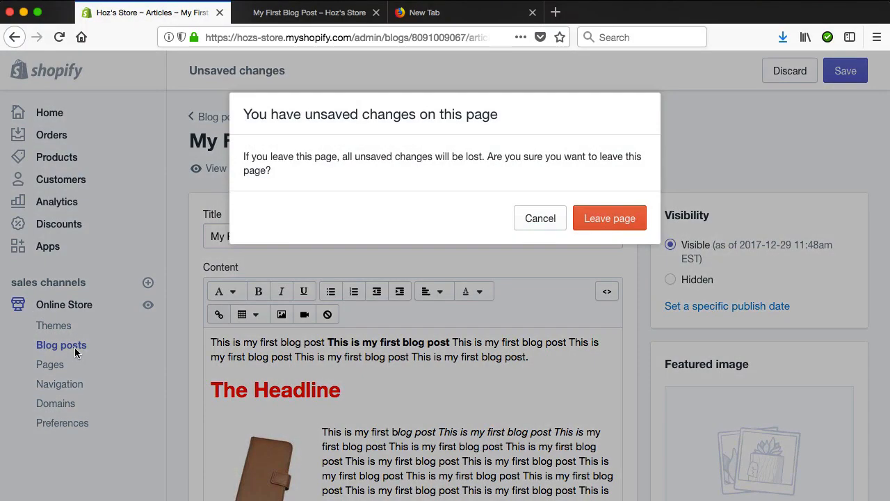
{"action": "left_click", "coordinate": [610, 220]}
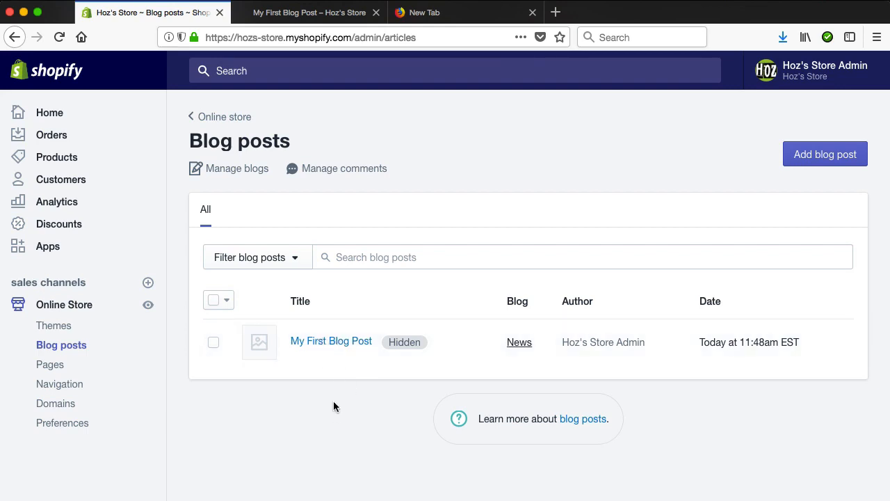
{"action": "left_click", "coordinate": [321, 345]}
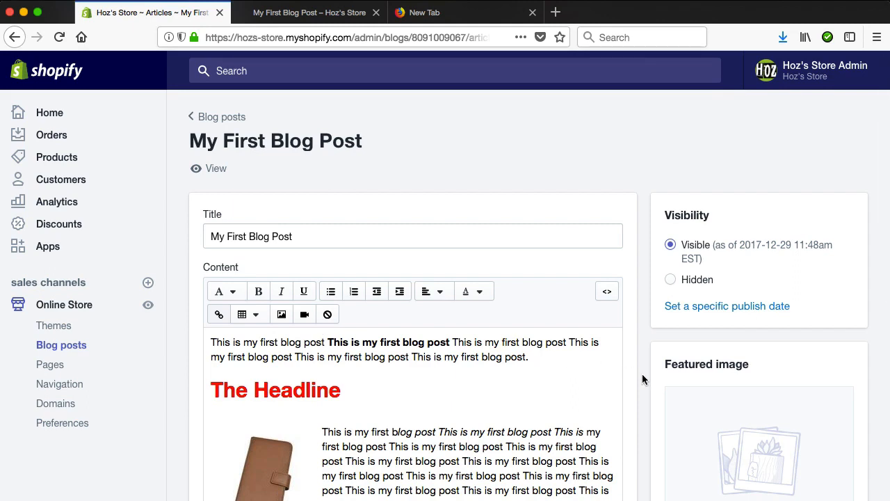
- Insert "asasa" after the T of the second "This" in the paragraph beside the image and save the post
{"action": "left_click", "coordinate": [448, 419]}
{"action": "left_click", "coordinate": [445, 432]}
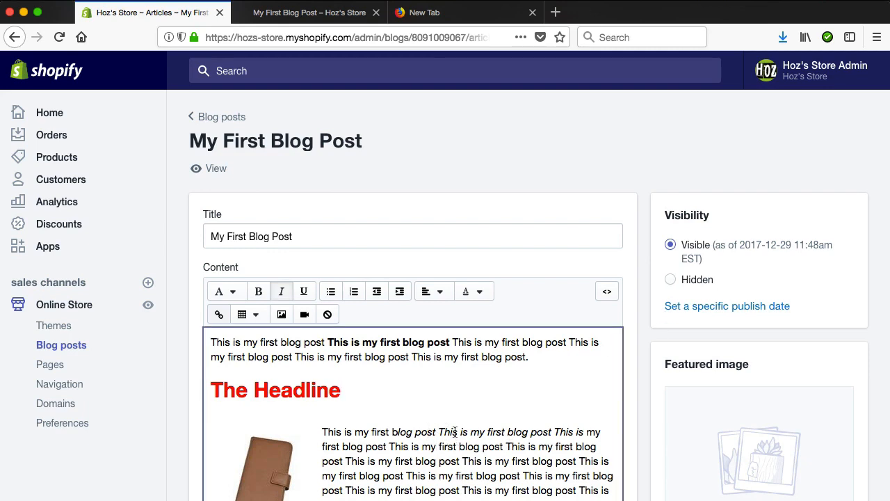
{"action": "type", "text": "asasa"}
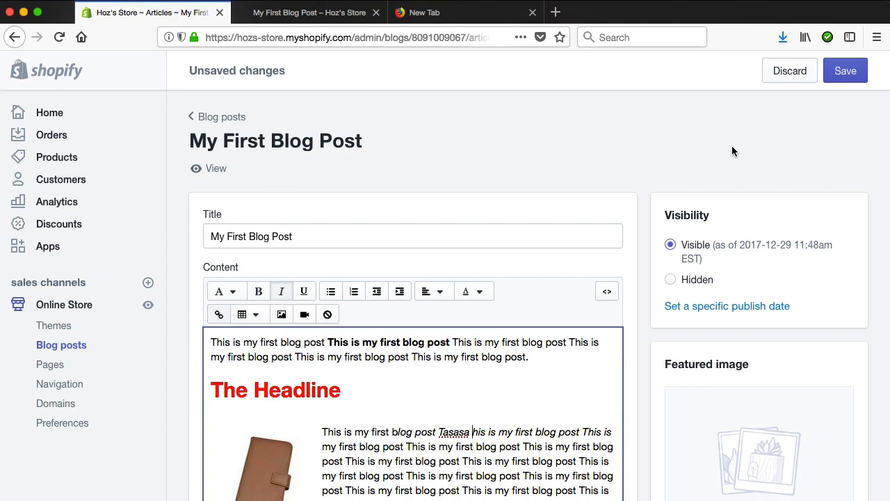
{"action": "left_click", "coordinate": [846, 71]}
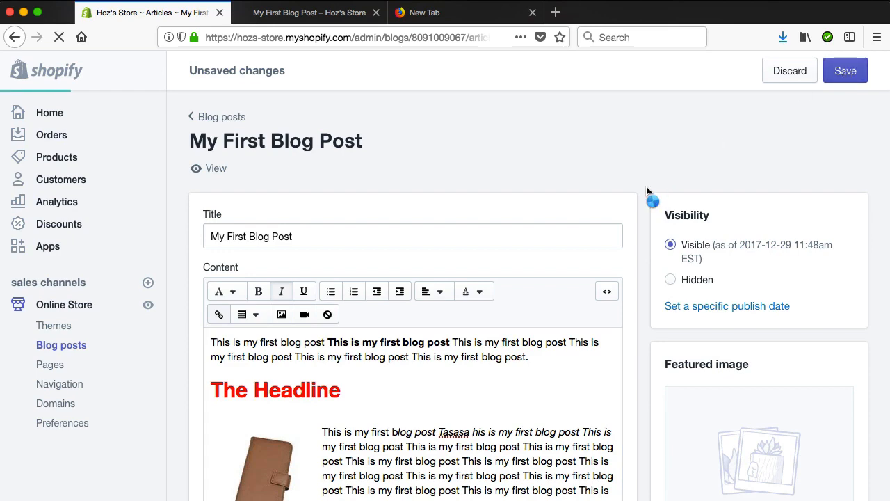